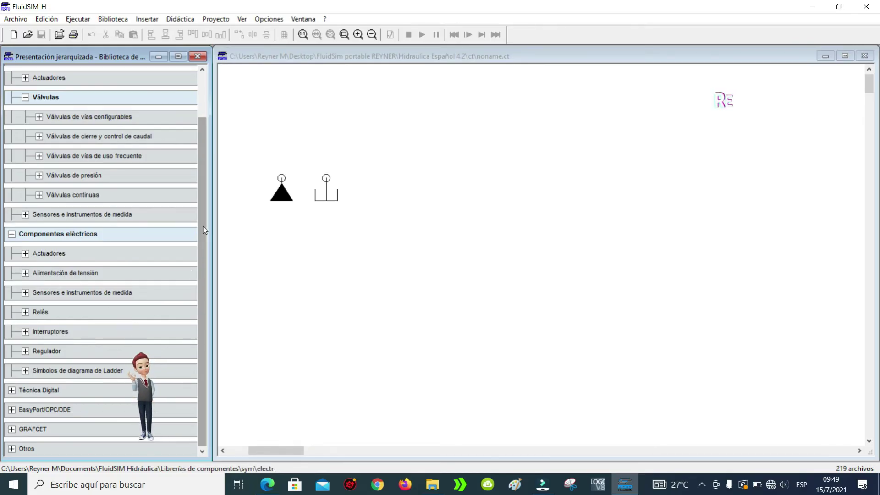
Collapse the Componentes eléctricos, Válvulas and Hidráulica categories in the component library
scroll(208, 240, up, 2)
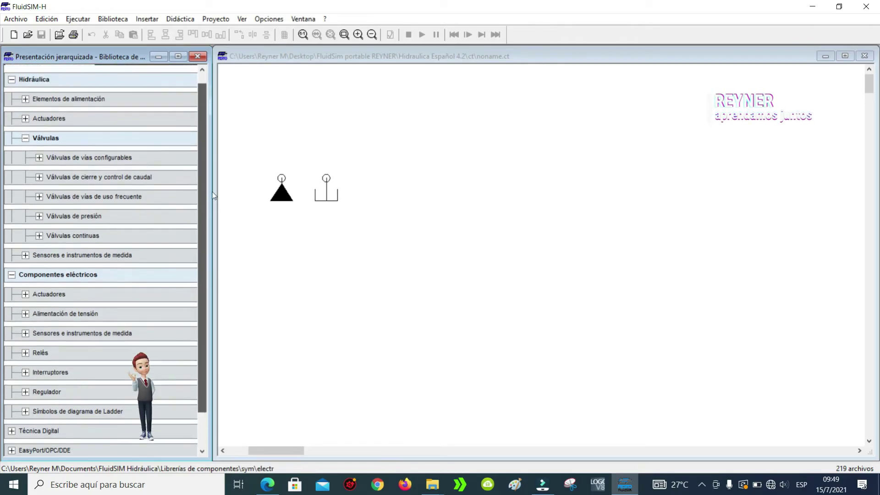
scroll(204, 181, down, 2)
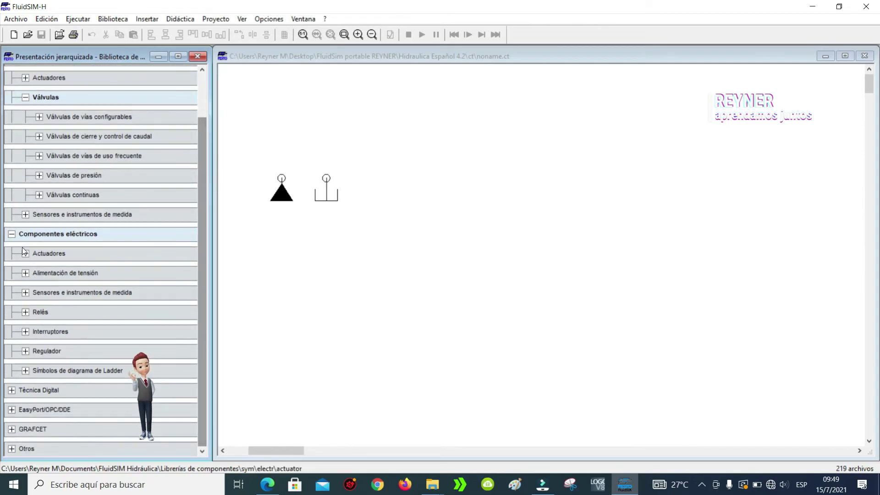
click(12, 234)
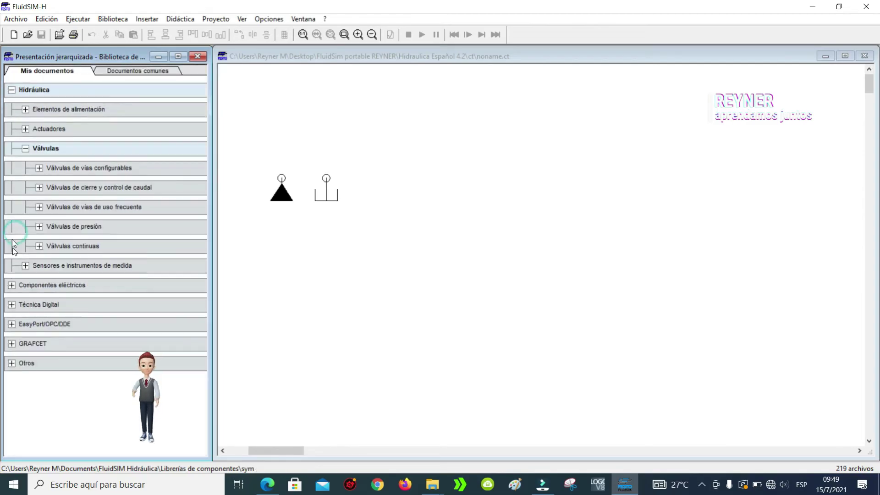
click(25, 149)
click(12, 91)
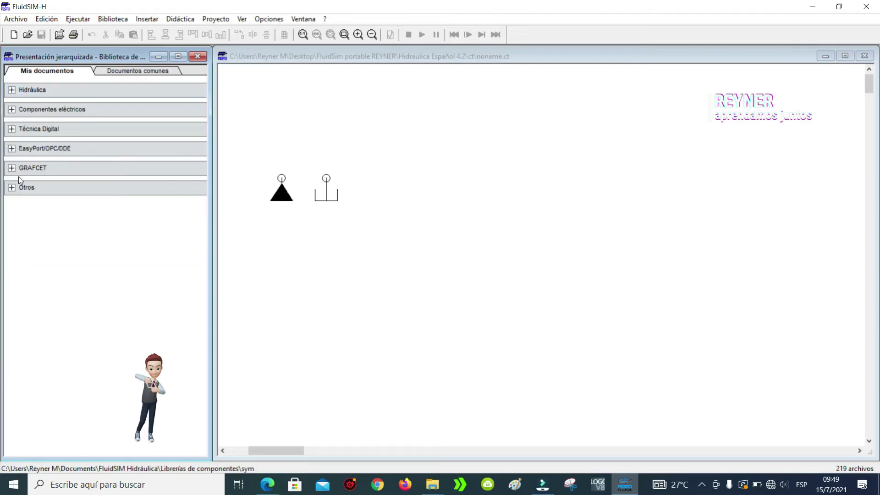
Place the eight-input digital module (I1–I8, Q1–Q8) from Técnica Digital on the circuit and reposition it beside the hydraulic symbols
click(11, 129)
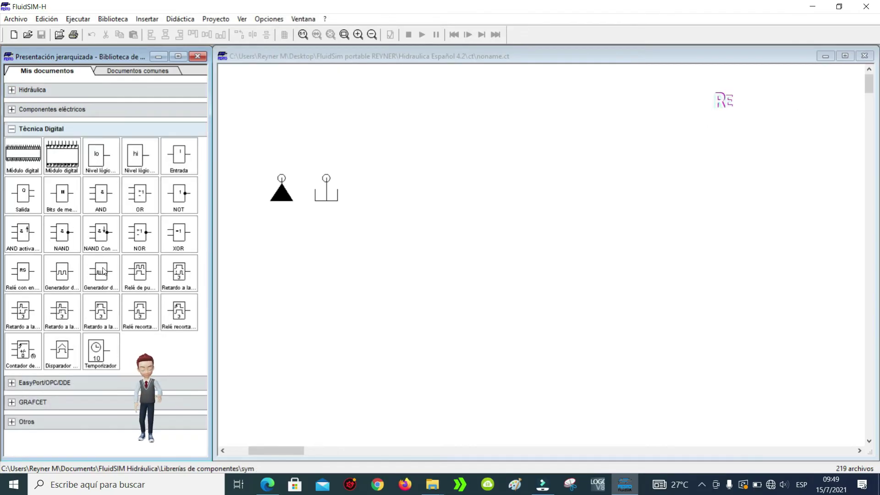
drag(62, 155, 582, 246)
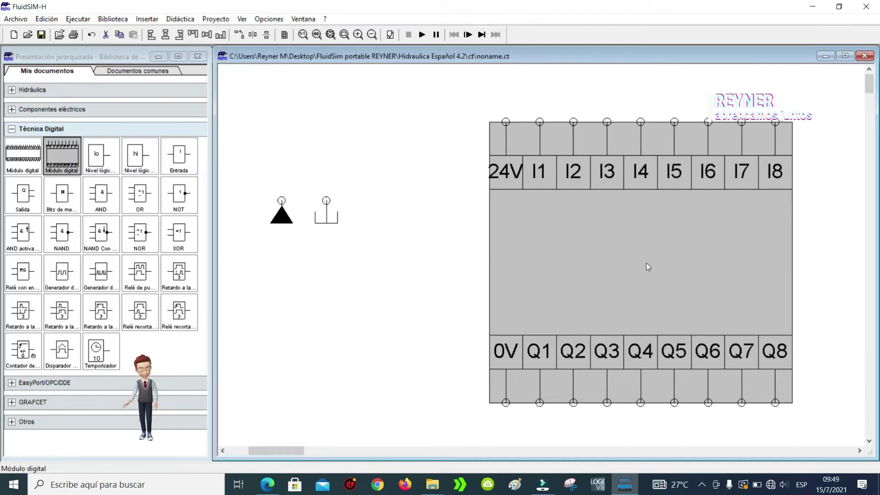
drag(654, 226, 575, 237)
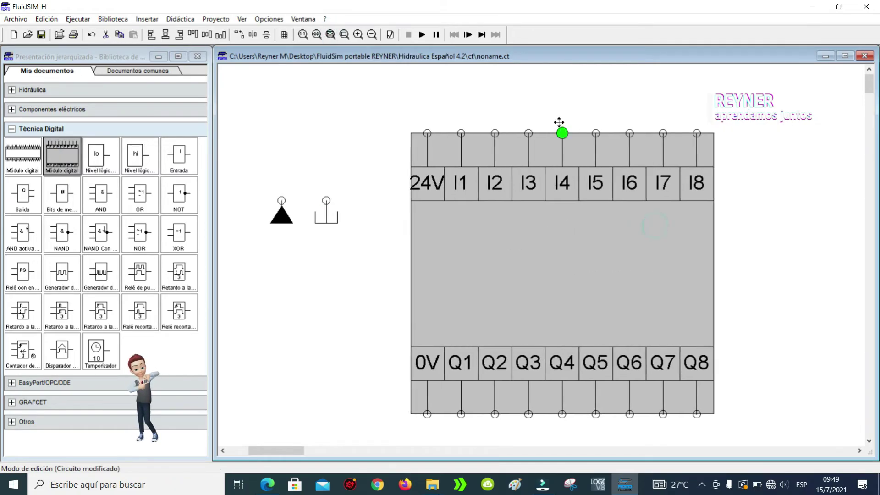
drag(559, 122, 552, 122)
drag(545, 225, 559, 122)
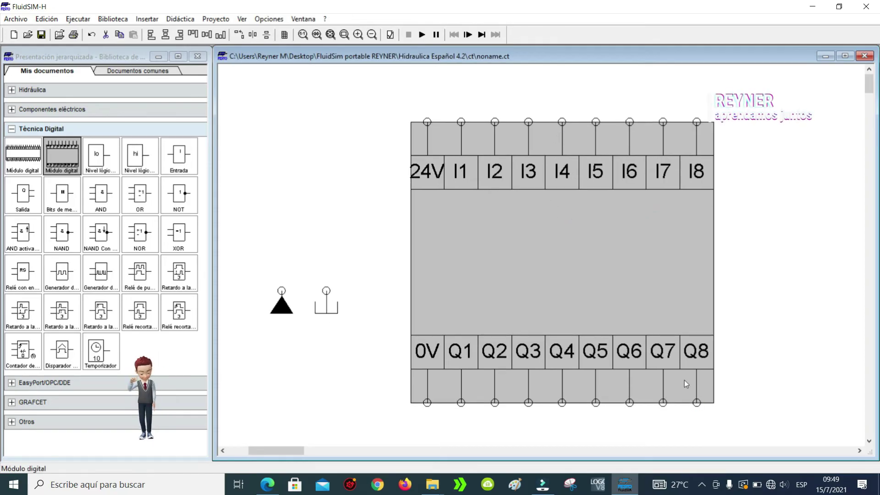
Add the sixteen-input digital module (I1–I16, Q1–Q16) and move it clear below the eight-input module
drag(23, 156, 376, 416)
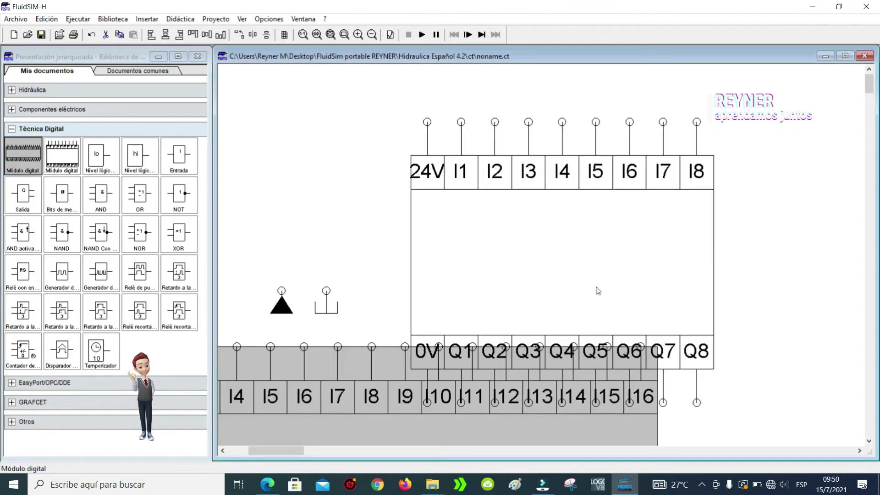
drag(598, 282, 621, 236)
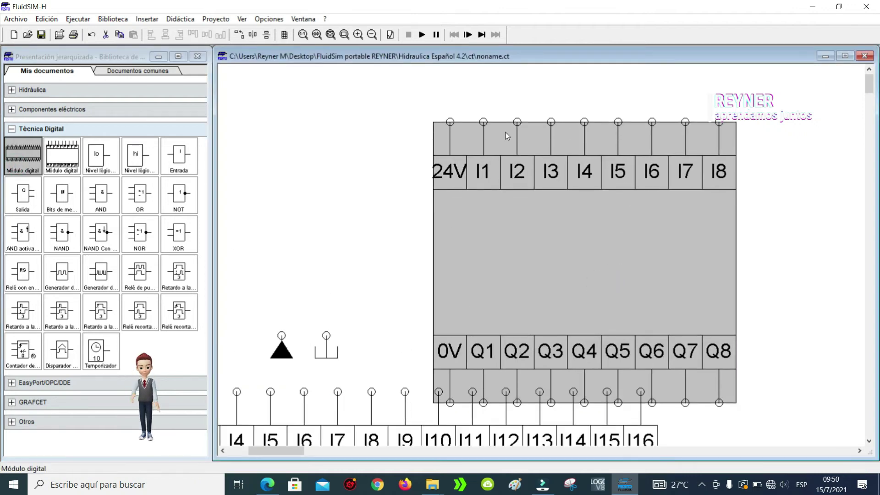
click(330, 34)
click(490, 361)
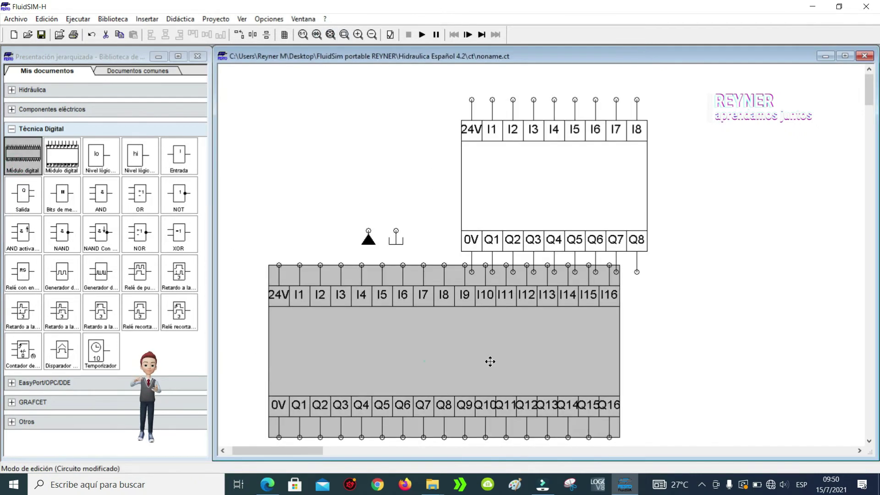
drag(490, 362, 642, 410)
click(733, 218)
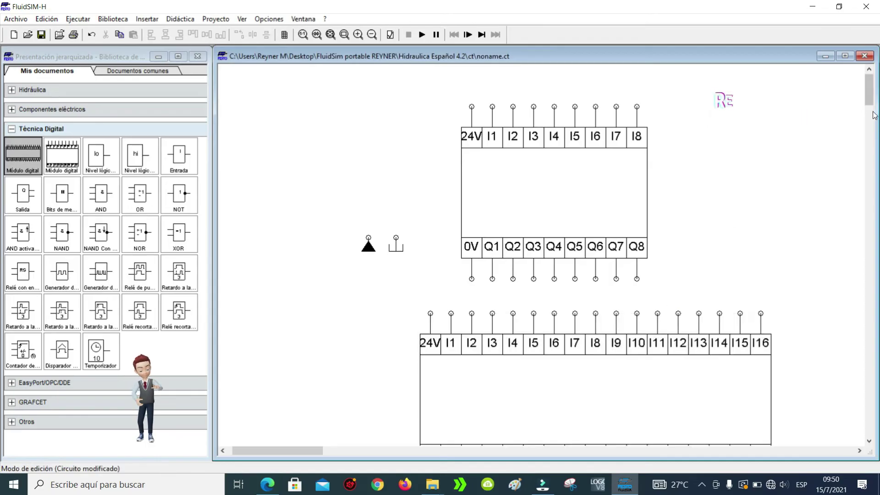
Move the sixteen-input digital module closer beneath the eight-input module so both fit in view
click(672, 387)
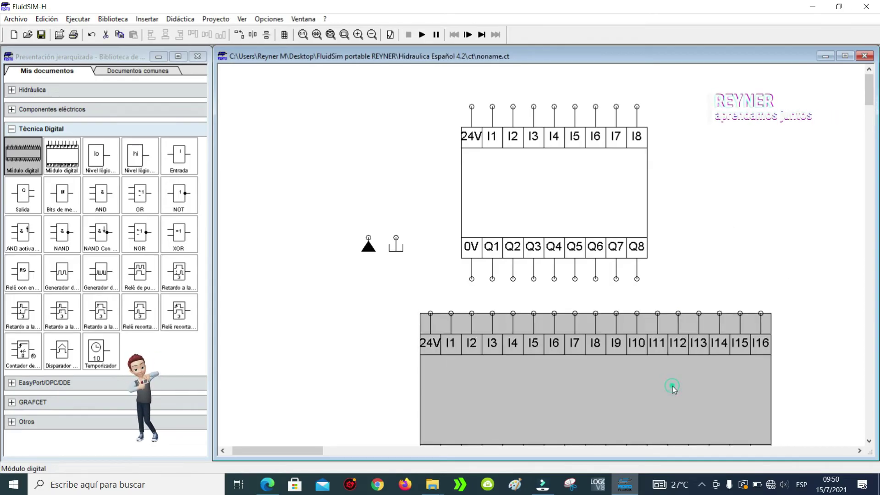
drag(673, 387, 673, 360)
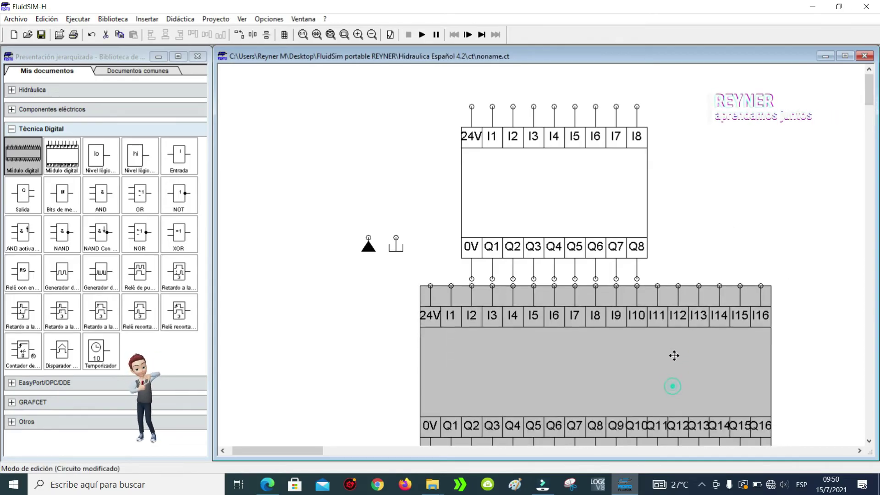
click(342, 35)
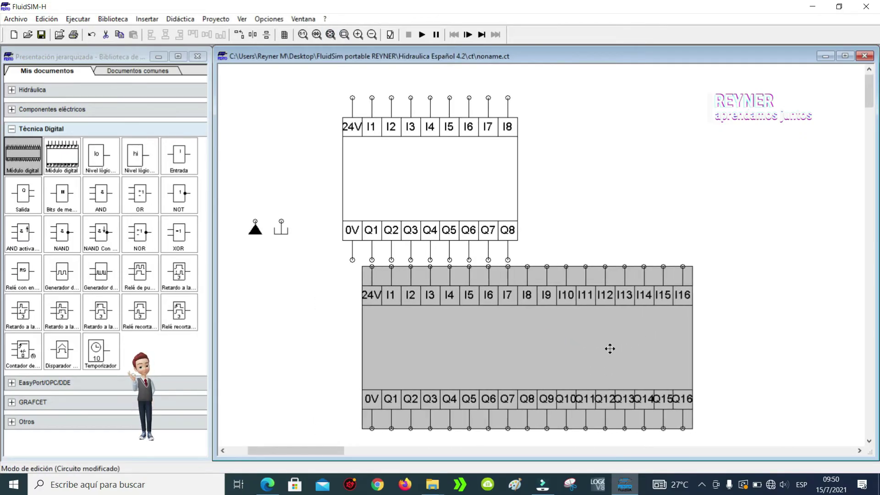
drag(609, 349, 584, 356)
Delete both digital modules from the circuit and collapse the Técnica Digital category
drag(727, 409, 393, 140)
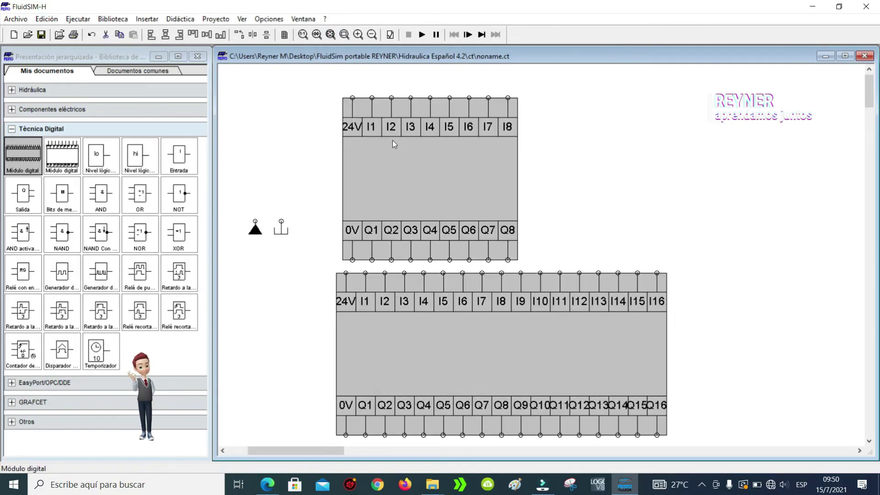
key(Delete)
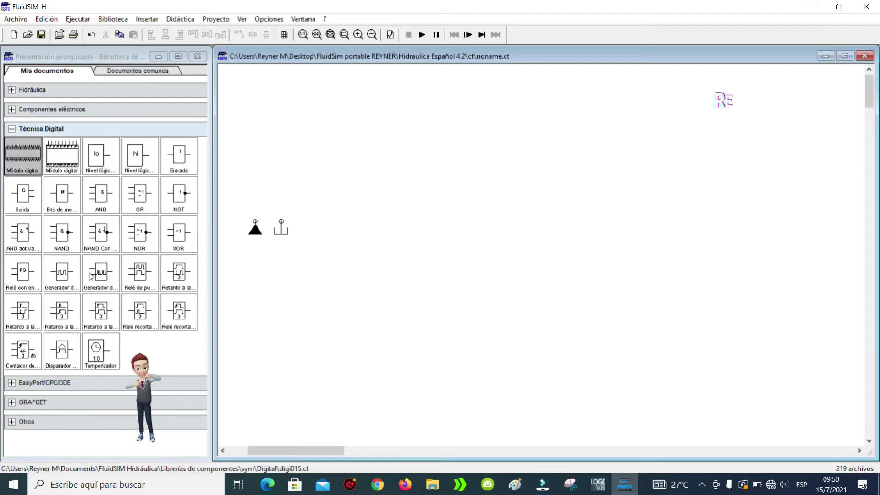
click(12, 130)
Place the FluidSIM input port and the output port below it from the EasyPort/OPC/DDE category, adjusting the output port's position
click(13, 148)
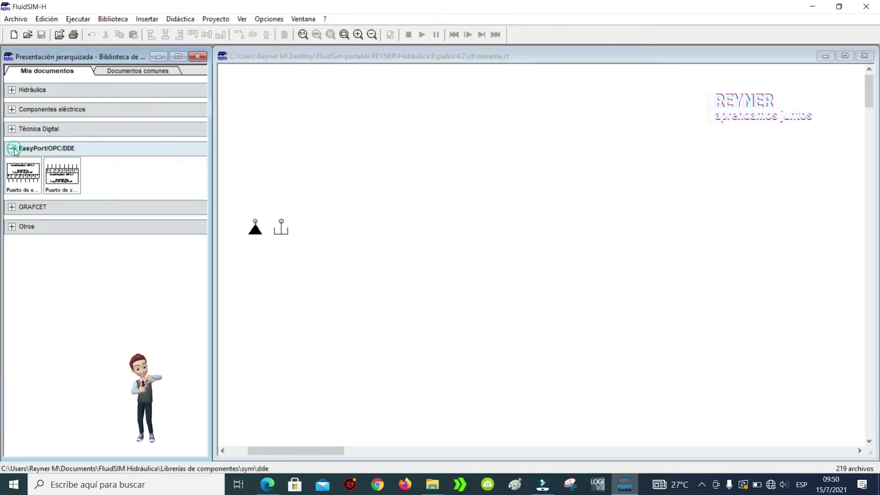
drag(34, 186, 483, 175)
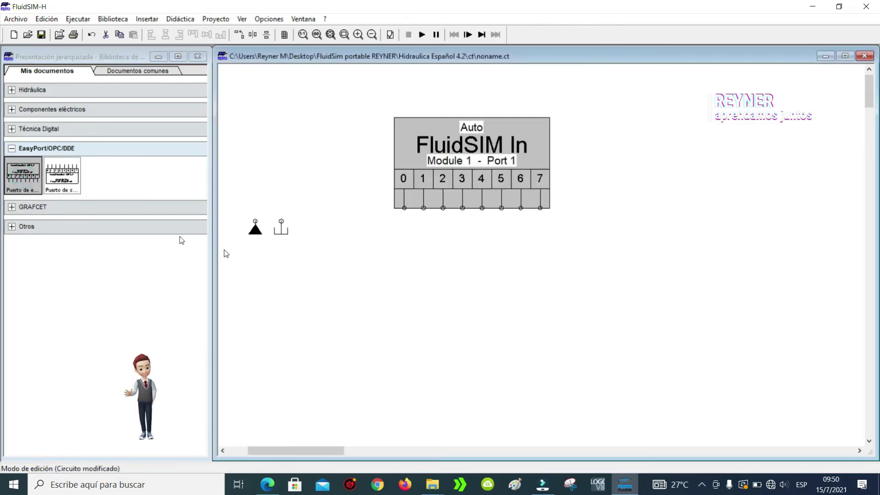
drag(65, 176, 491, 298)
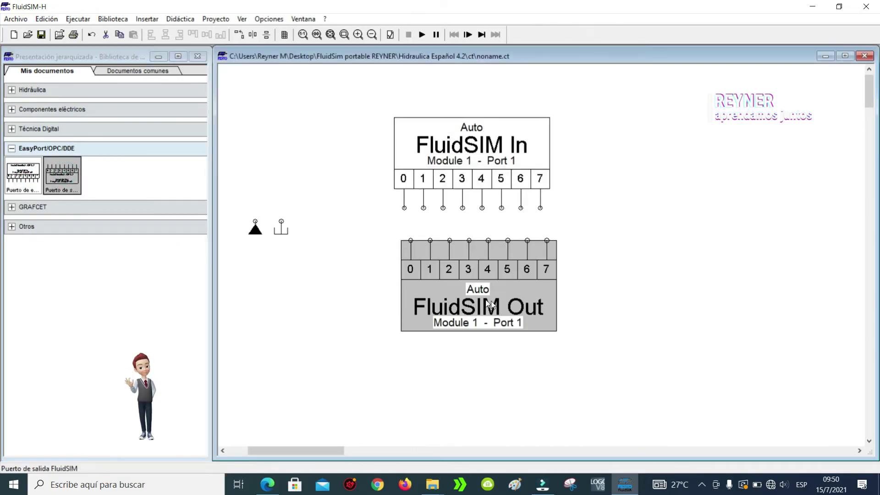
click(743, 244)
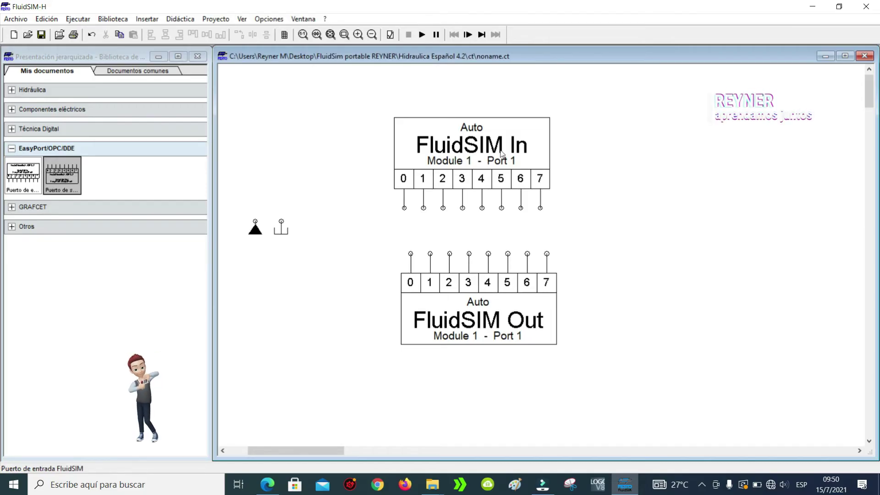
click(483, 179)
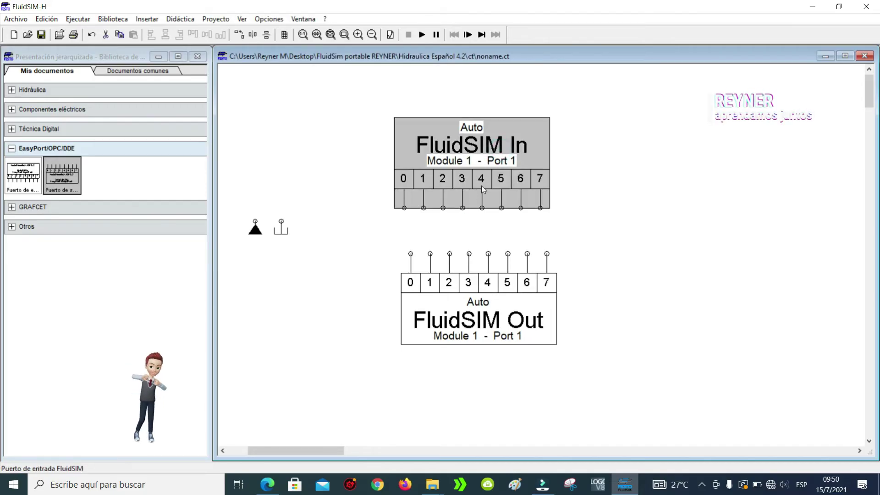
drag(499, 302, 506, 303)
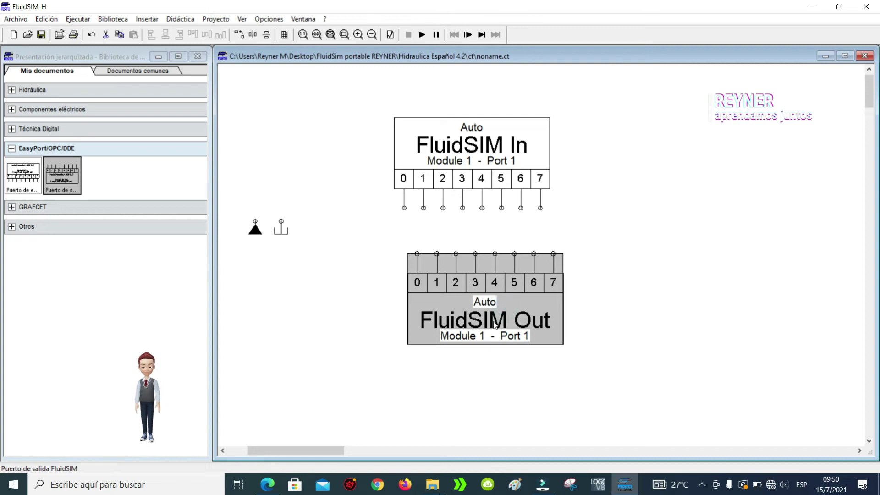
click(464, 96)
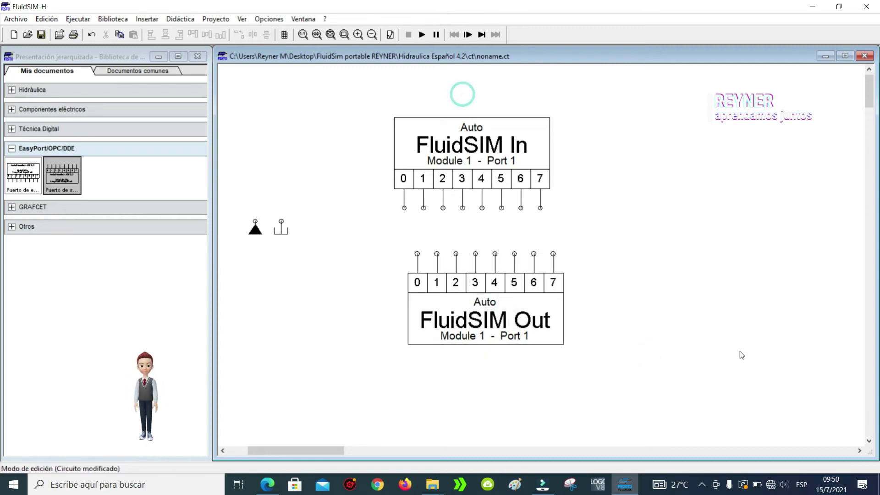
Delete both FluidSIM ports from the circuit and collapse the EasyPort/OPC/DDE category
drag(686, 369, 390, 97)
key(Delete)
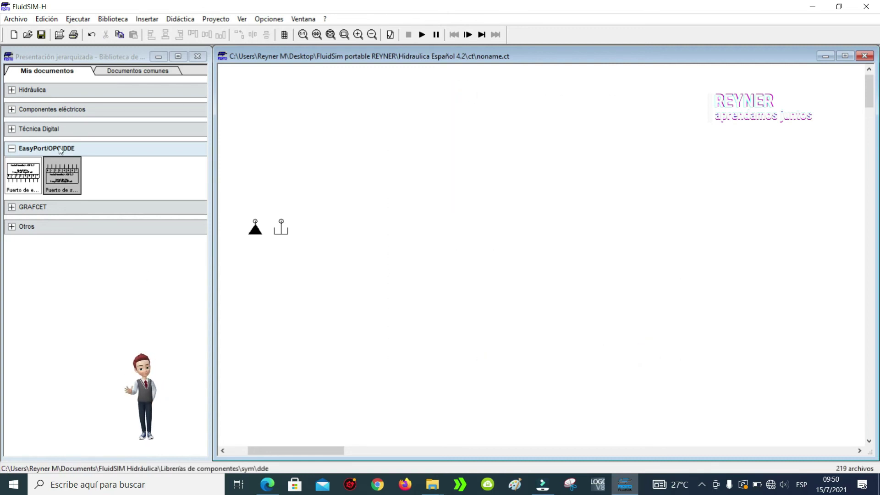
click(12, 148)
View the GRAFCET components, collapse that category and expand the Otros category
click(11, 169)
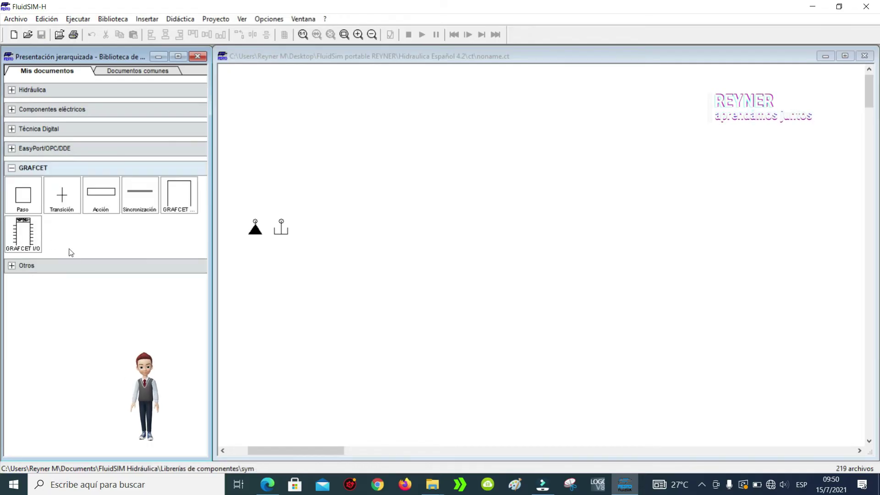
click(11, 168)
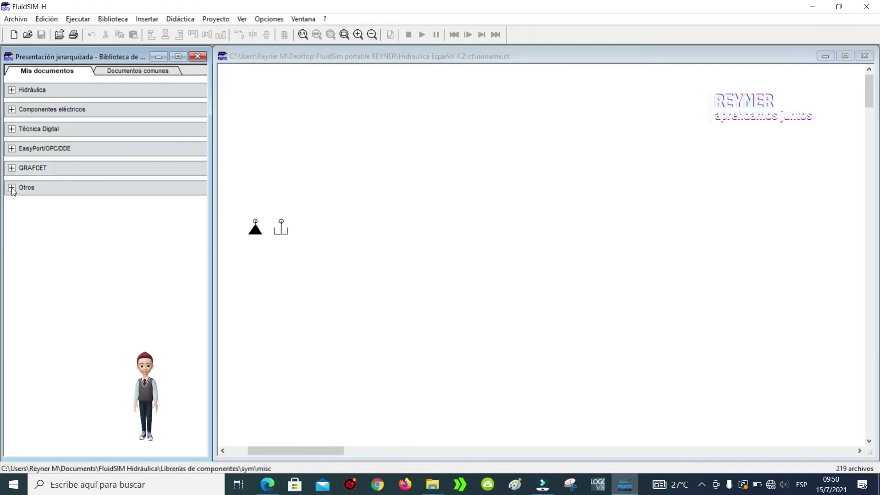
click(12, 187)
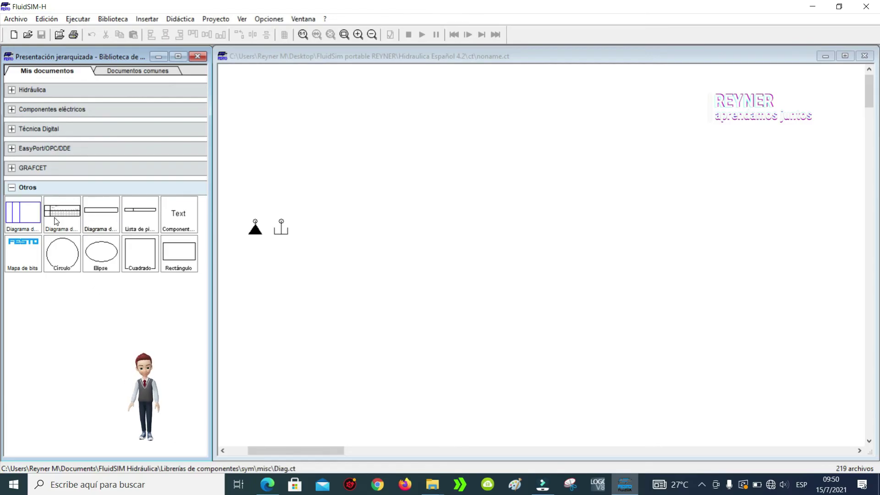
Try placing a function diagram (Diagrama de funciones) from Otros on the circuit and undo the placement
click(24, 213)
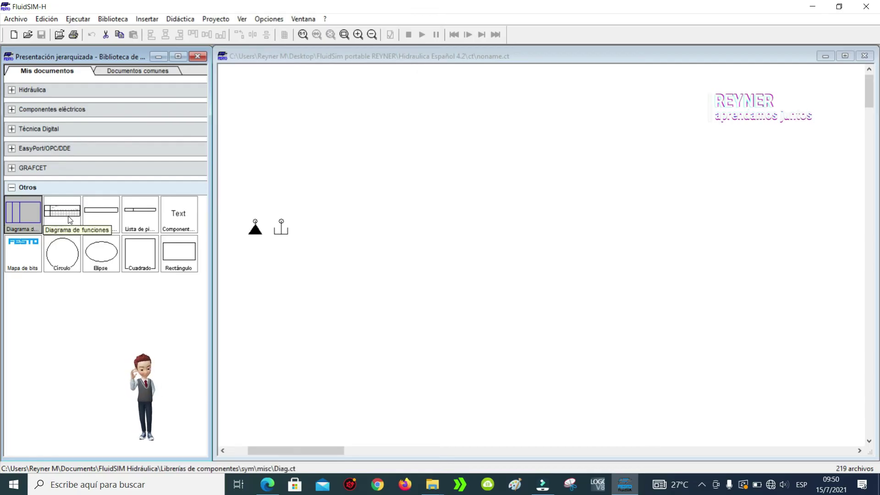
drag(70, 220, 493, 201)
key(ctrl+z)
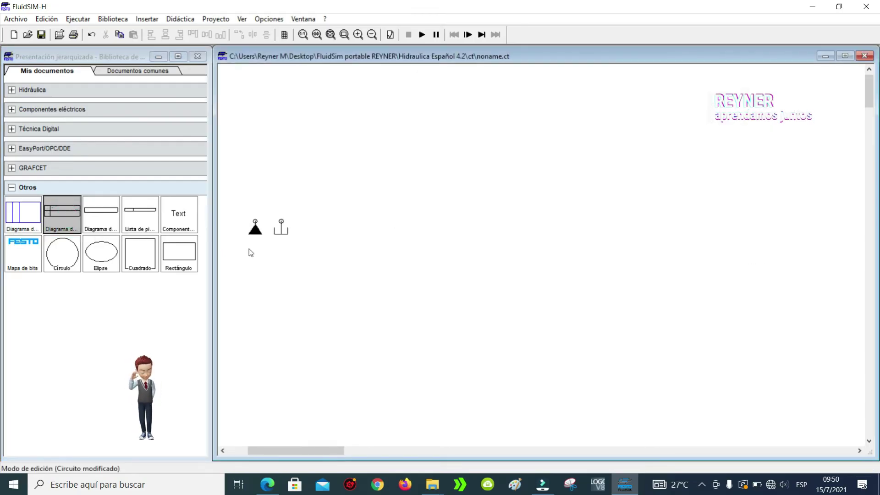
Examine the remaining Otros components: terminal diagram, parts list, text, bitmap and the circle, ellipse, square and rectangle shapes
click(101, 221)
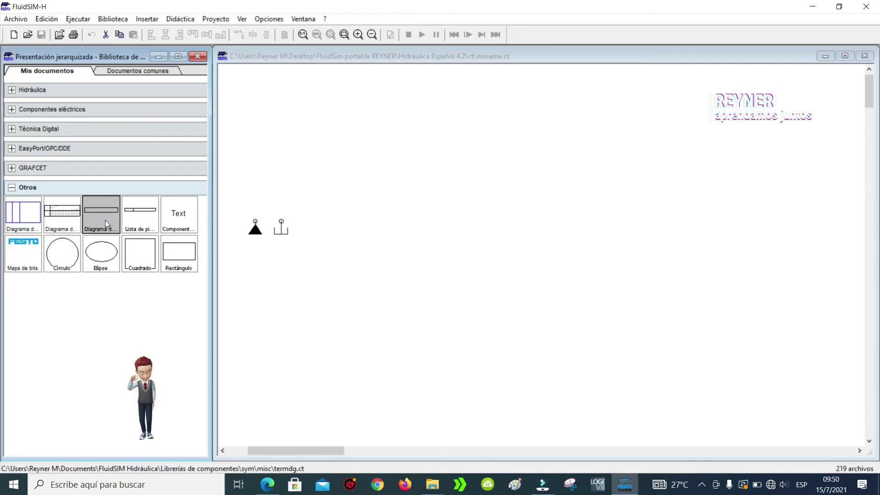
click(115, 305)
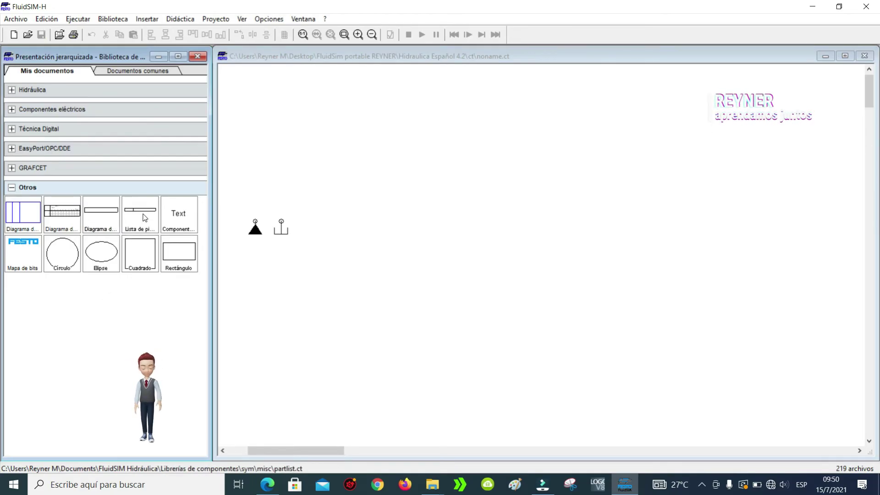
click(179, 213)
click(27, 257)
click(93, 255)
click(145, 255)
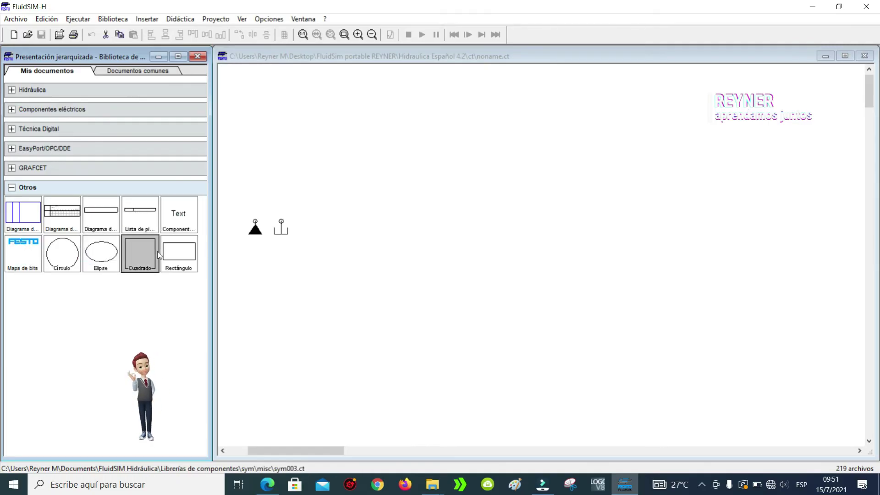
drag(194, 304, 43, 236)
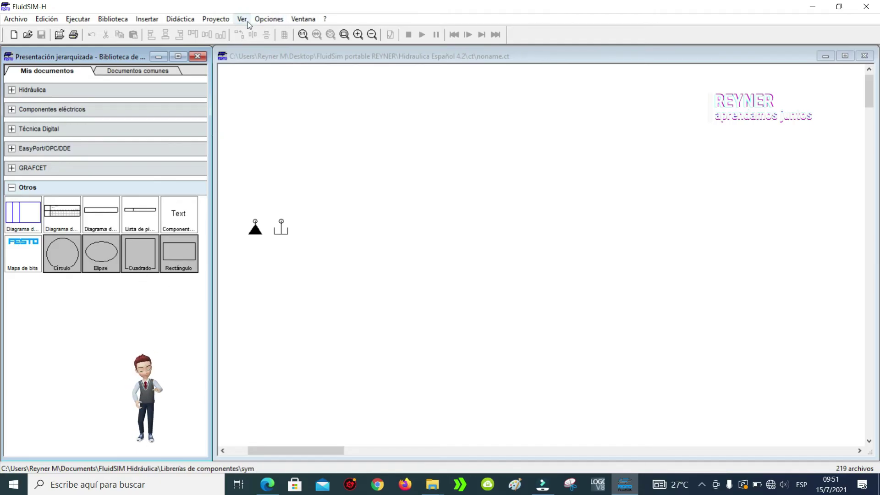
Review the insertable components listed under Otros, close the list and make the circuit window active
click(148, 19)
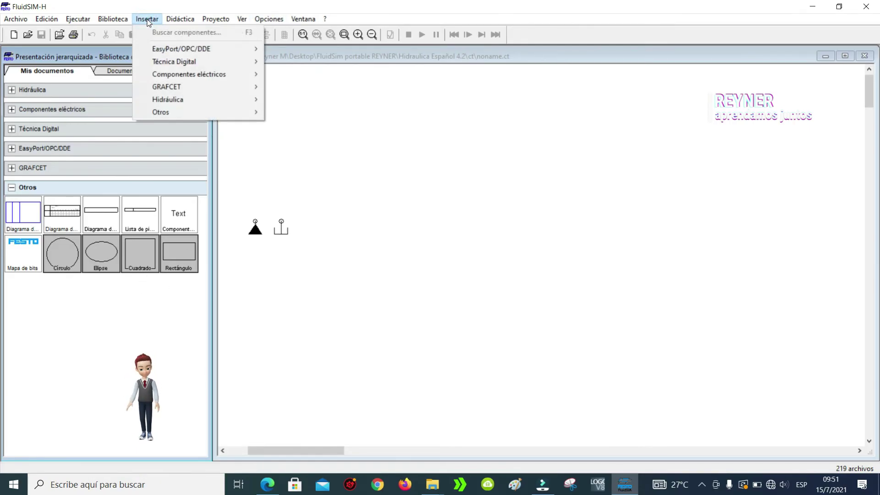
mouse_move(243, 113)
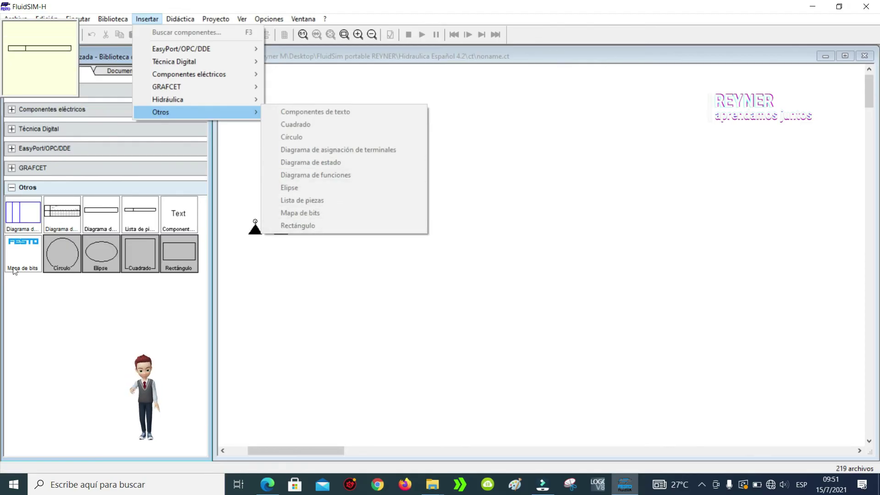
click(53, 296)
click(384, 192)
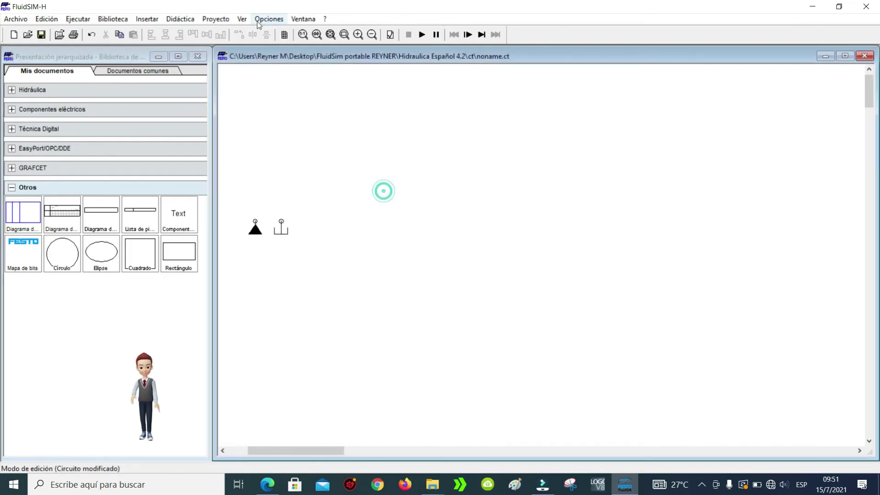
click(274, 20)
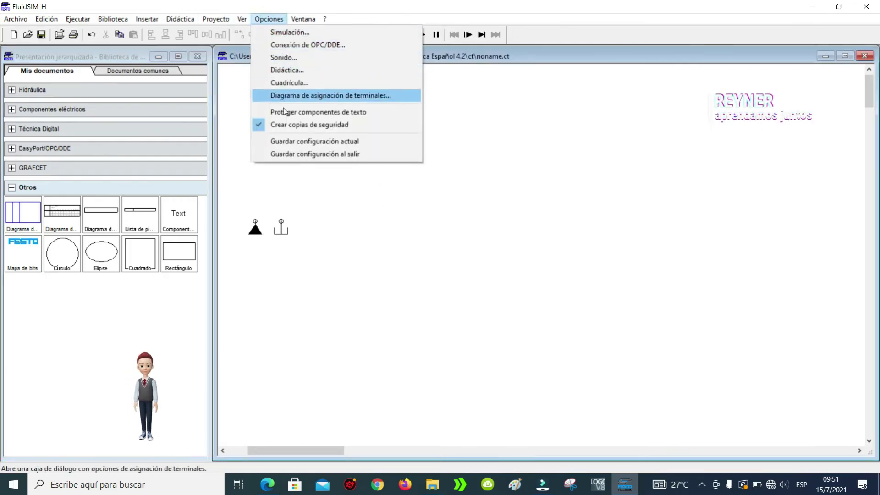
click(424, 281)
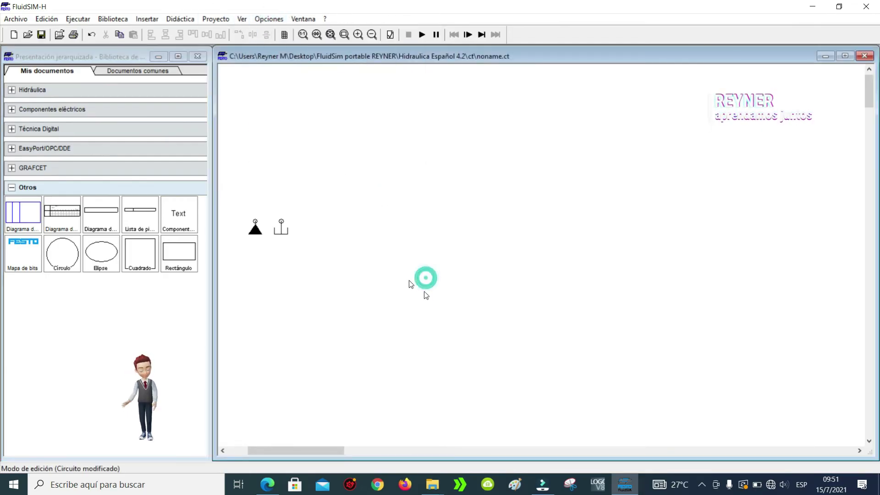
click(53, 331)
click(532, 253)
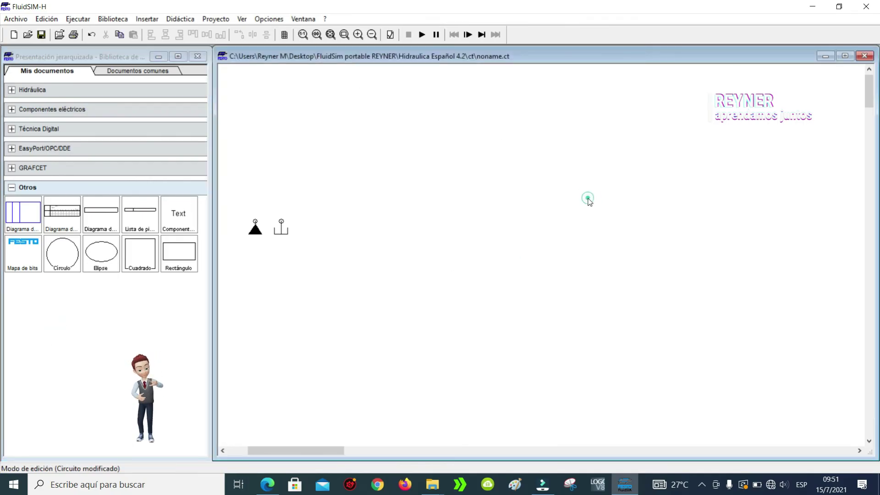
Insert a state diagram (Diagrama de estado) from Otros and position it in the upper part of the circuit
click(147, 19)
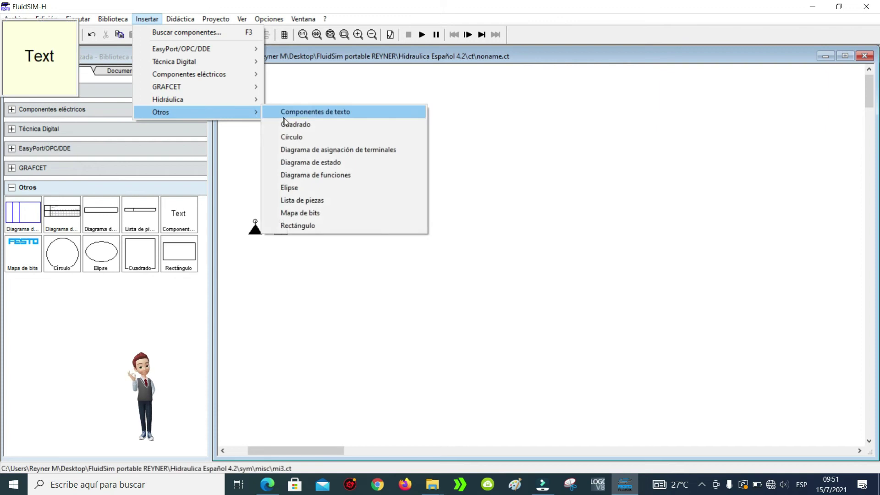
click(316, 163)
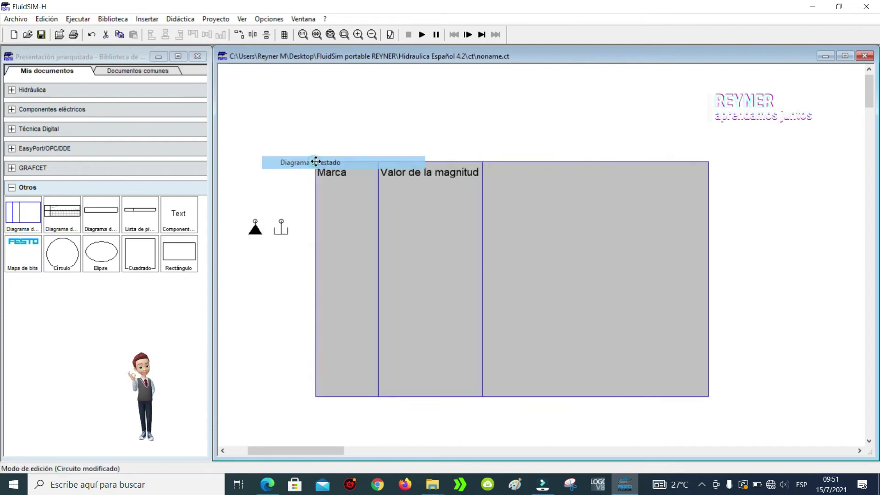
click(350, 82)
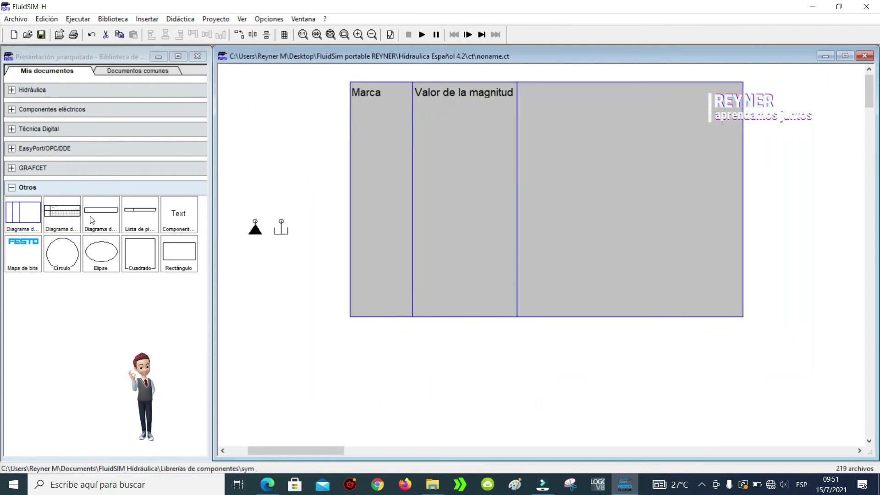
Place a second state diagram from the component library below the first and space the two diagrams apart
drag(23, 213, 570, 415)
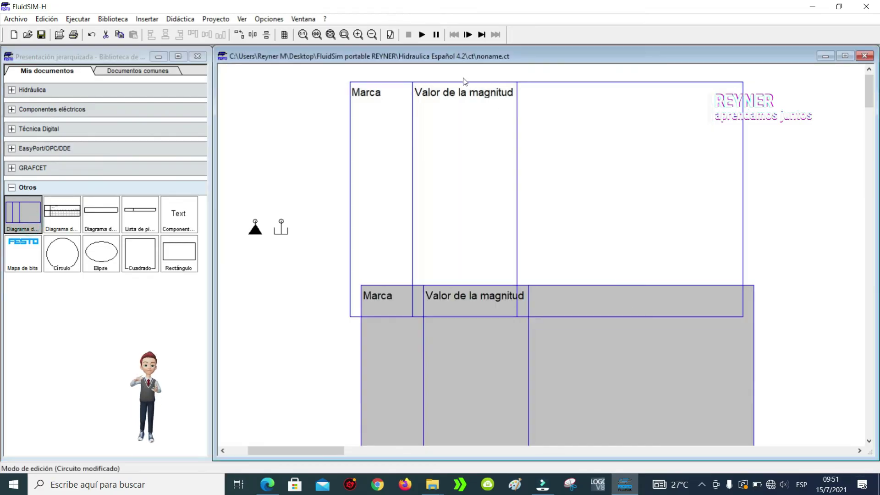
click(316, 35)
drag(493, 177, 504, 159)
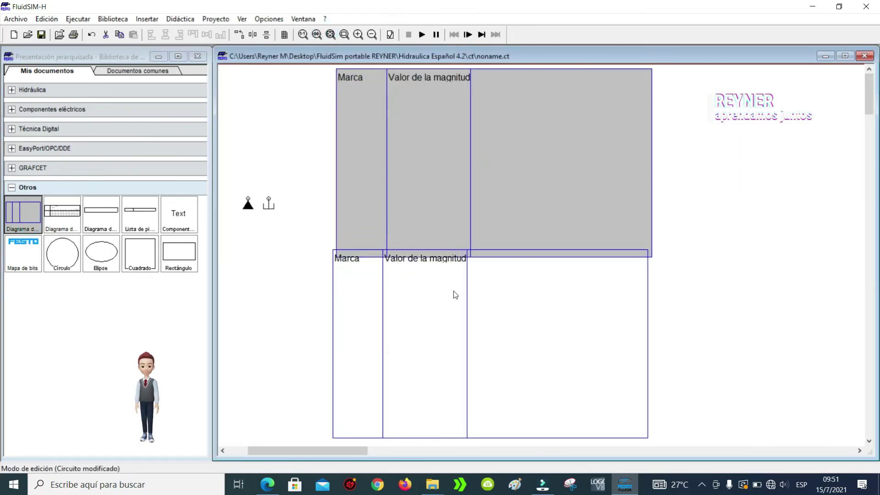
drag(455, 295, 469, 367)
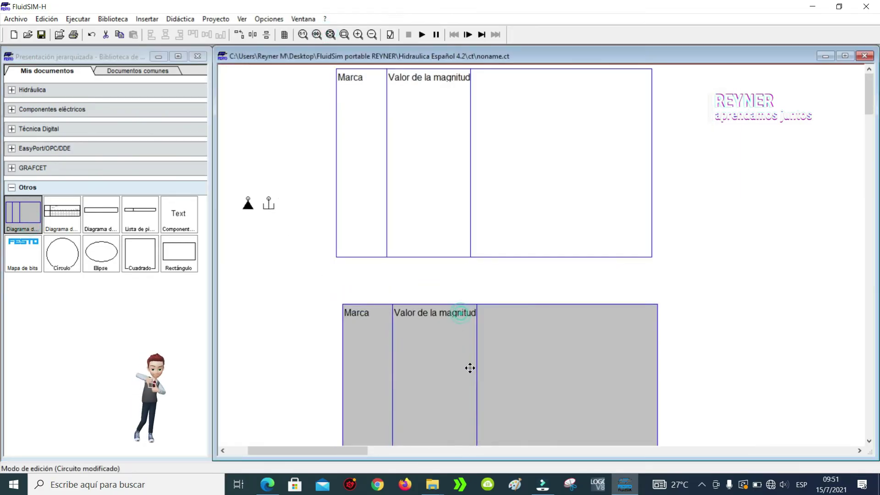
click(343, 35)
click(507, 144)
drag(510, 154, 506, 159)
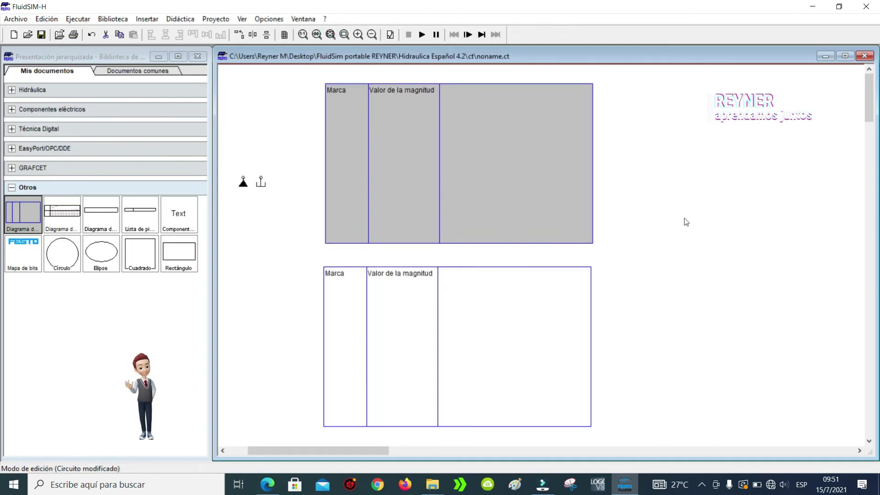
Delete both state diagrams and the remaining hydraulic source and tank symbols, leaving the circuit empty
drag(693, 387, 371, 136)
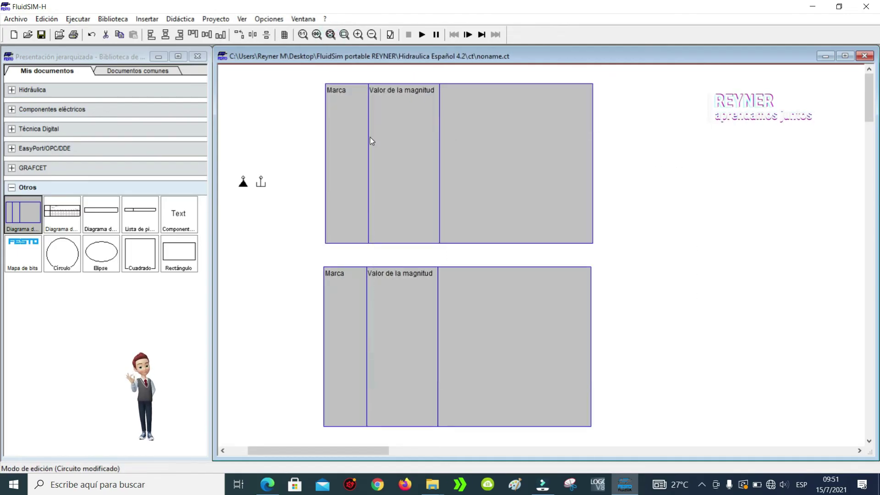
key(Delete)
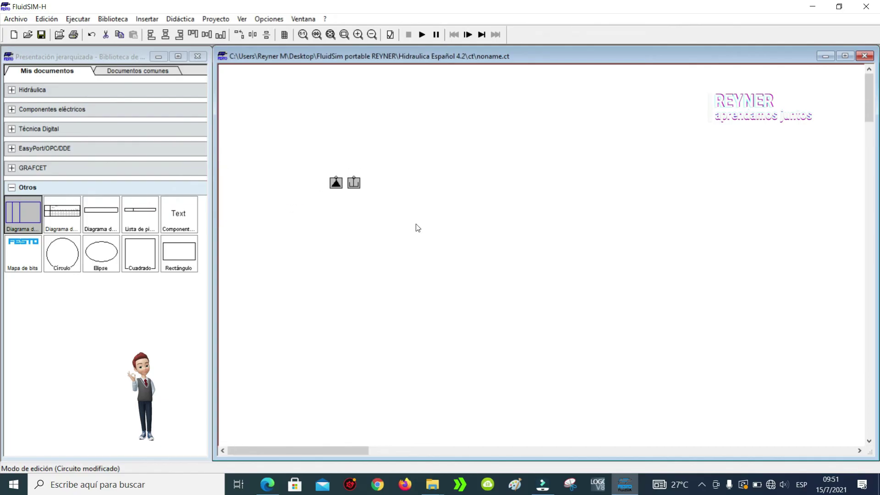
drag(453, 260, 299, 133)
key(Delete)
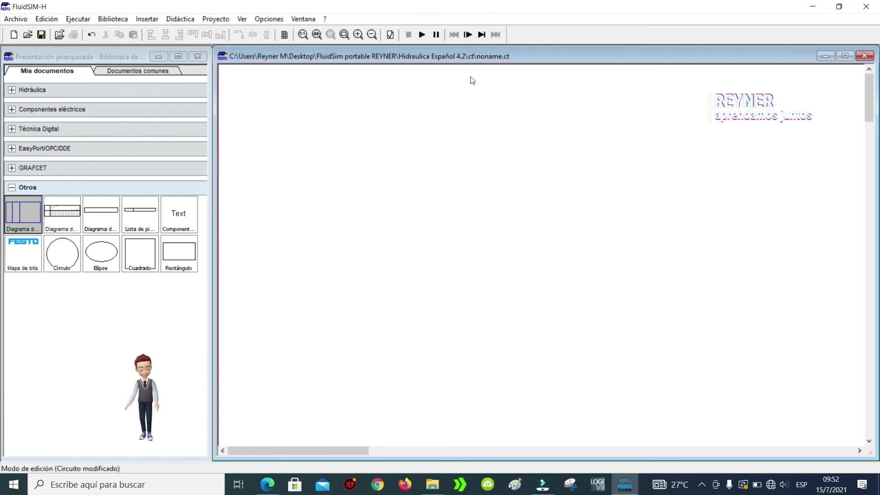
Collapse the Otros category in the component library
click(375, 251)
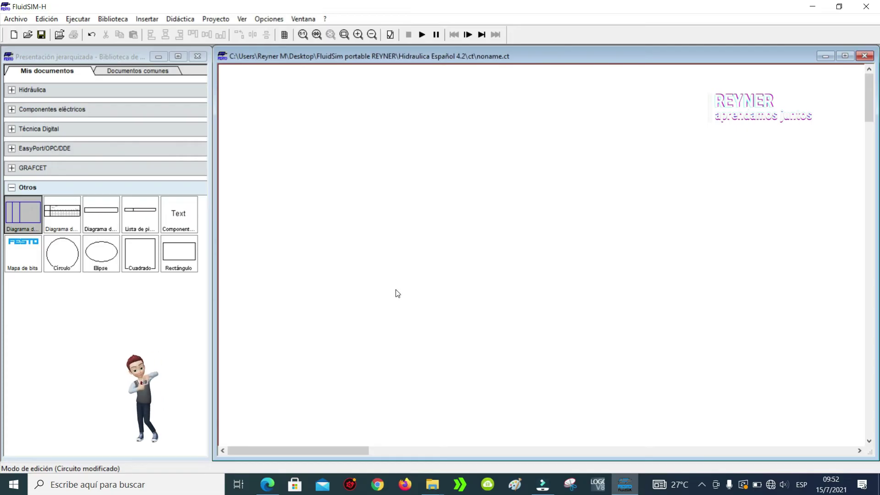
click(318, 176)
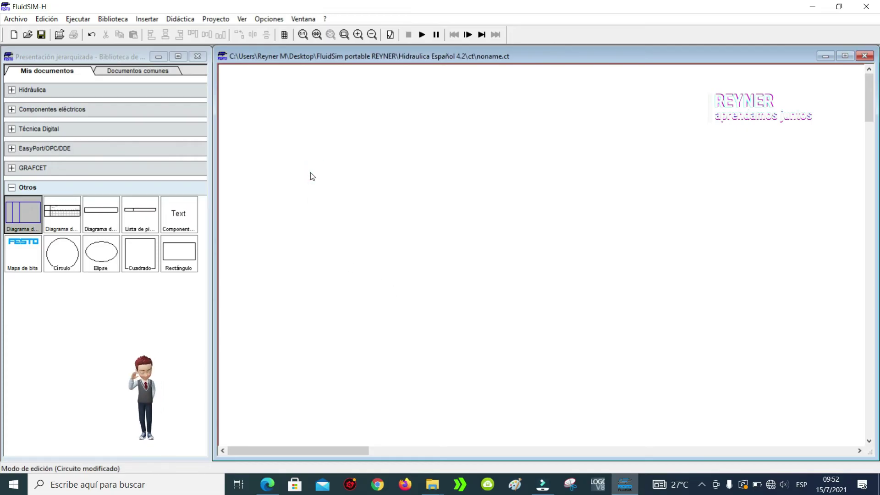
click(307, 203)
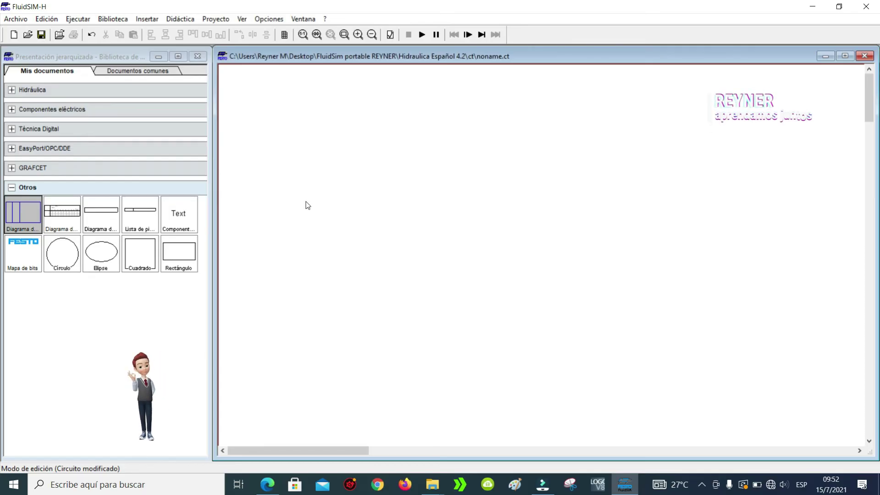
click(13, 188)
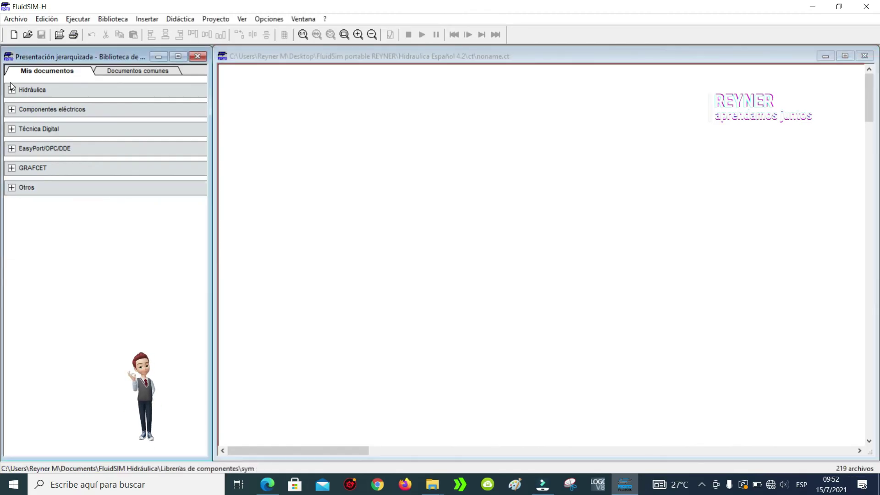